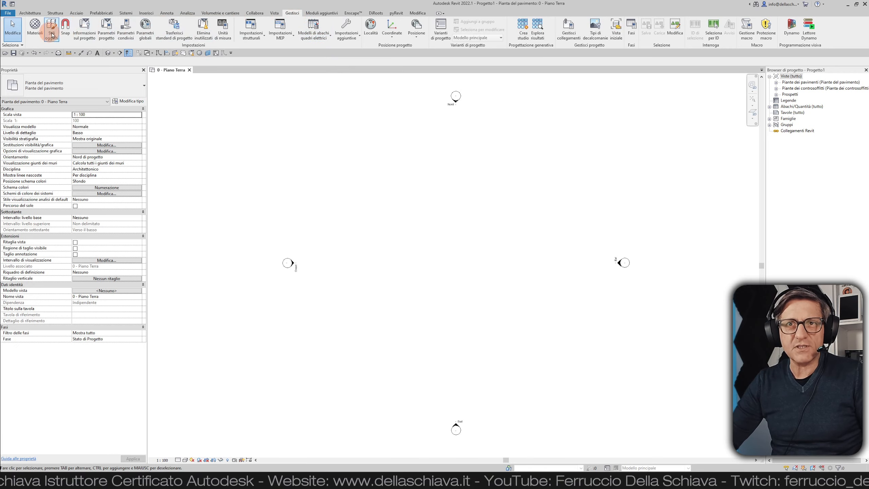
Step: Review the snap settings: distance and angular increments, object snaps and temporary overrides
click(66, 27)
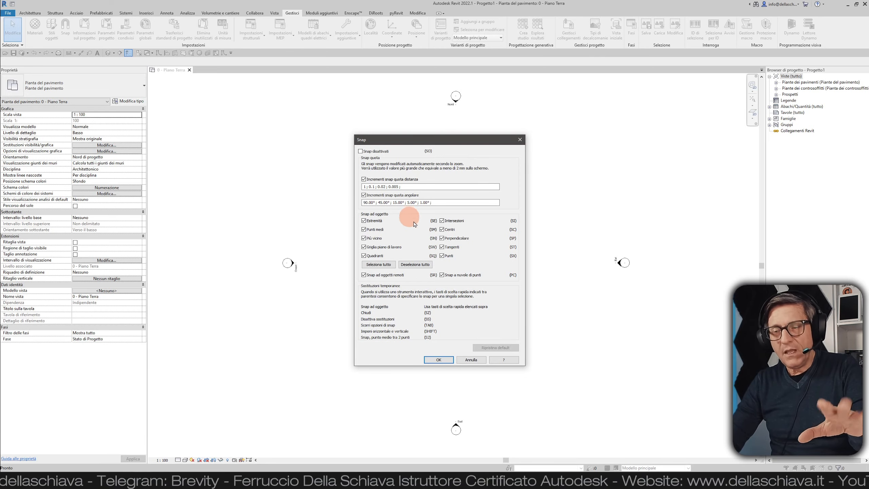
click(472, 360)
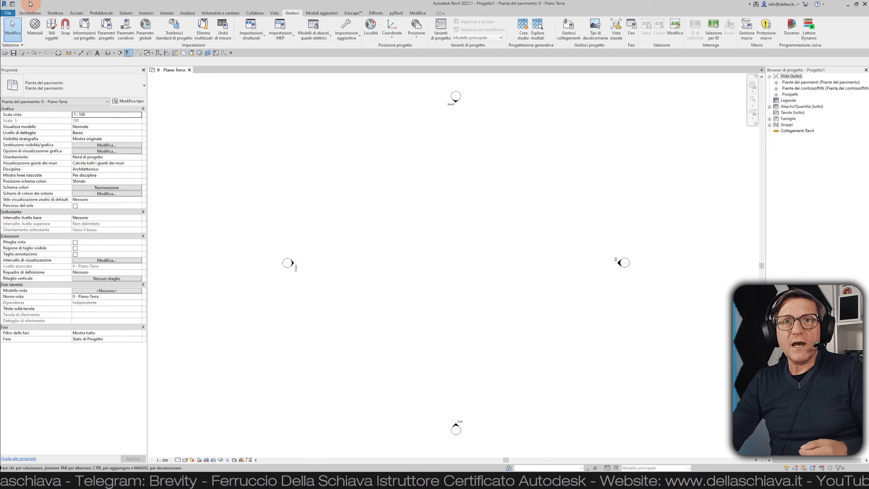
click(30, 13)
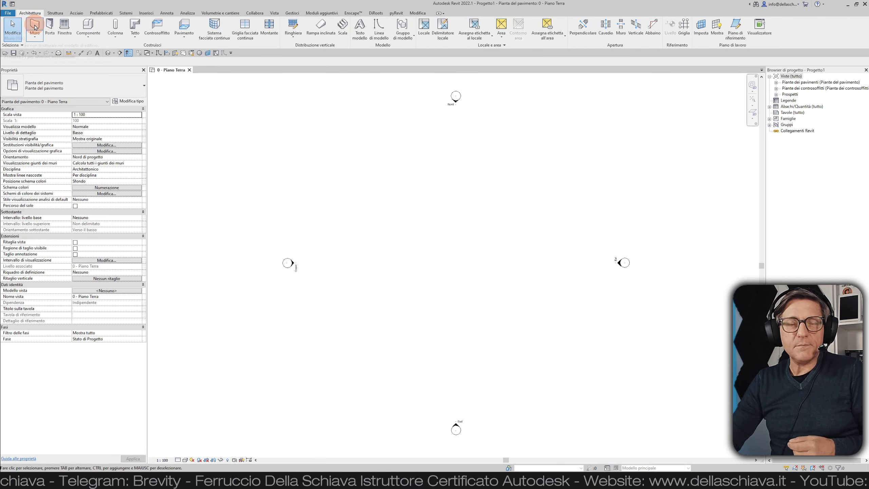
click(34, 26)
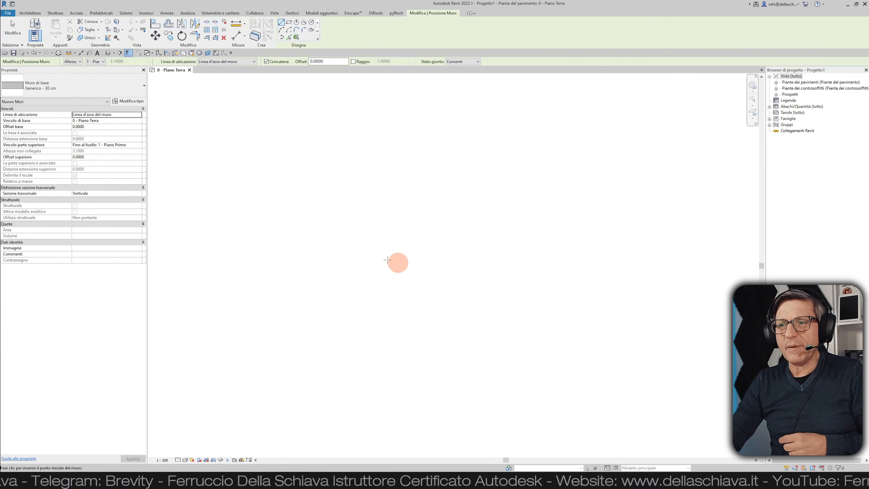
click(378, 257)
scroll(459, 284, up, 3)
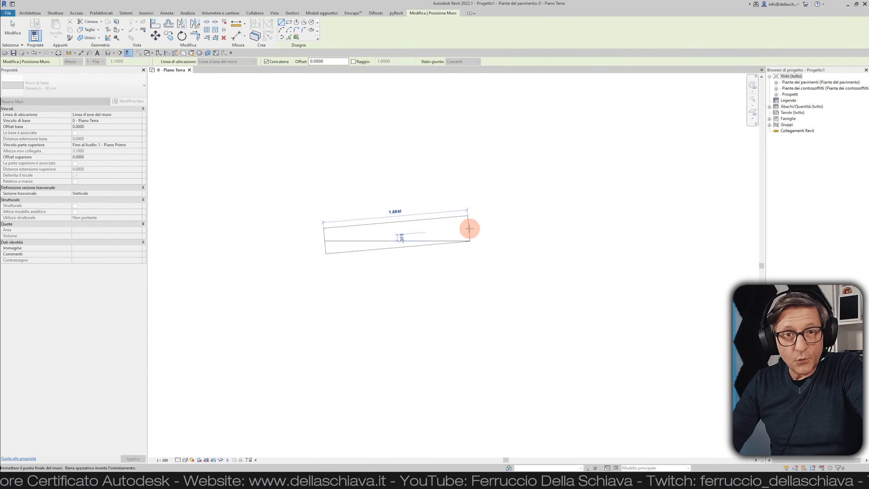
key(Escape)
key(Escape)
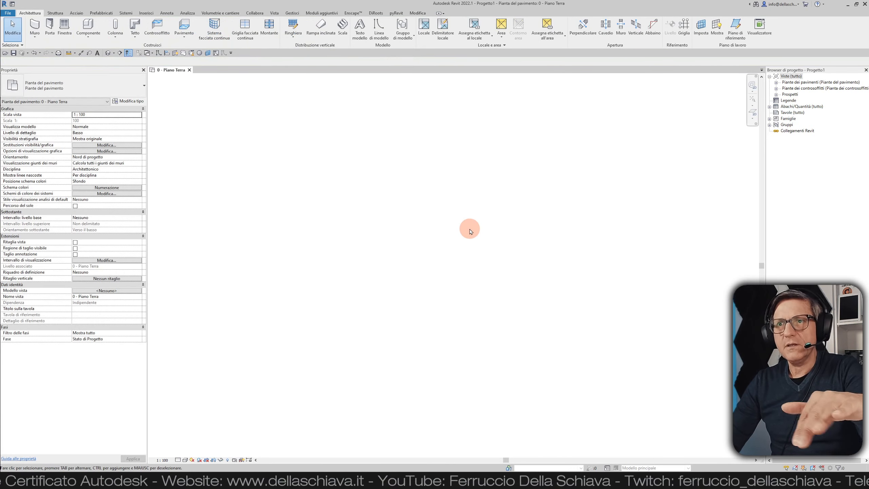
Step: Set the snap distance increment to 0.5 and the snap angular increment to 10 degrees
click(293, 14)
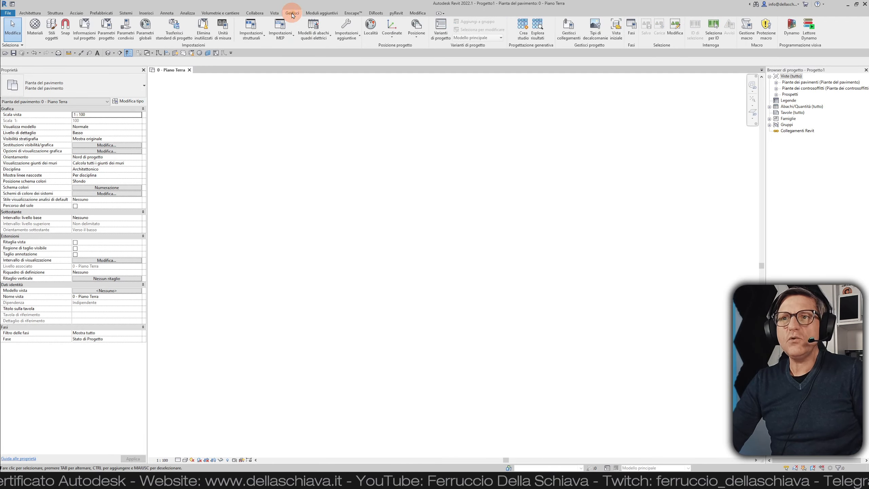
click(65, 29)
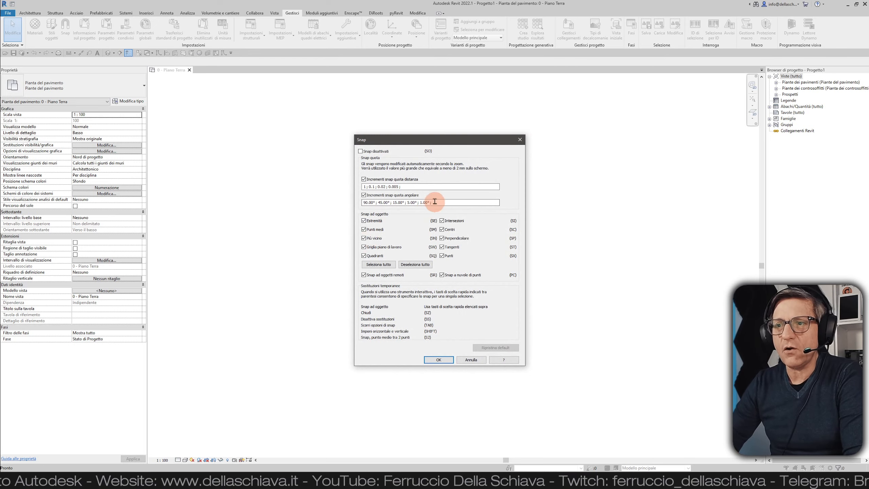
drag(423, 186, 303, 186)
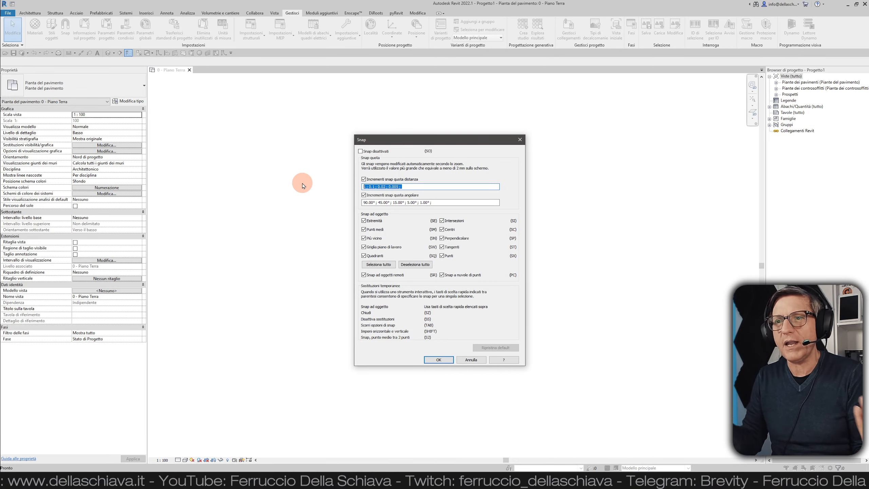
text(.5)
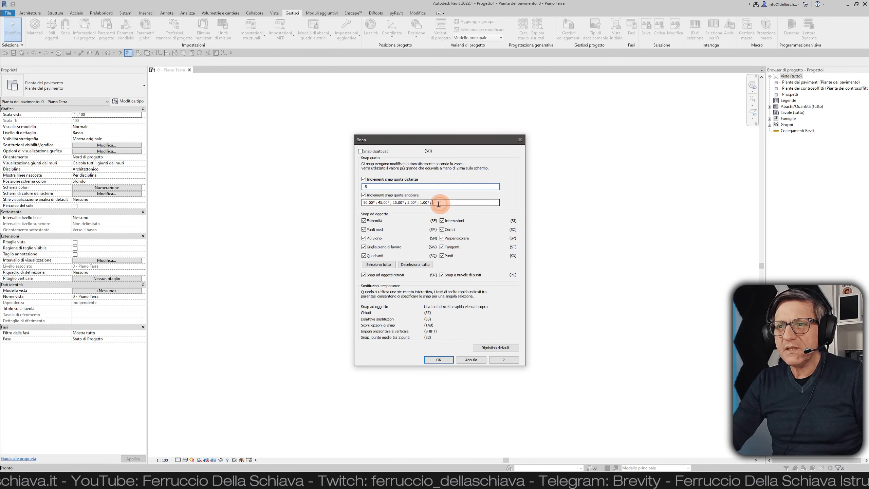
drag(434, 202, 353, 203)
text(10)
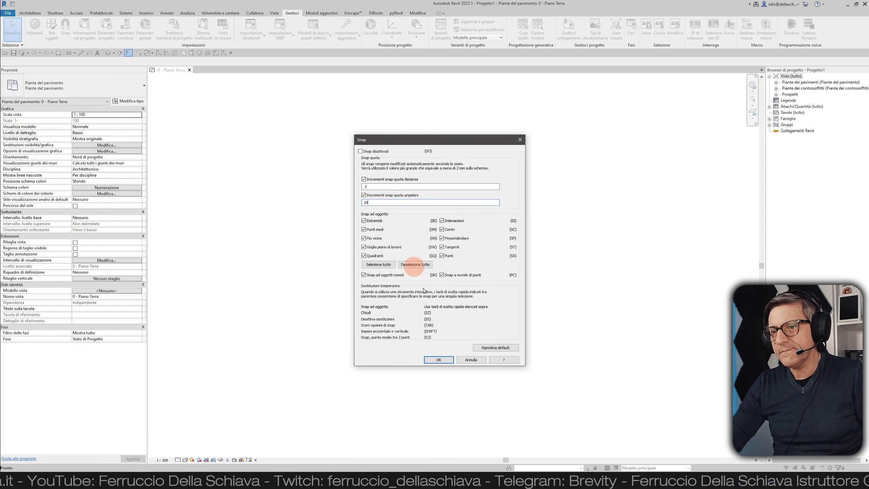
click(439, 359)
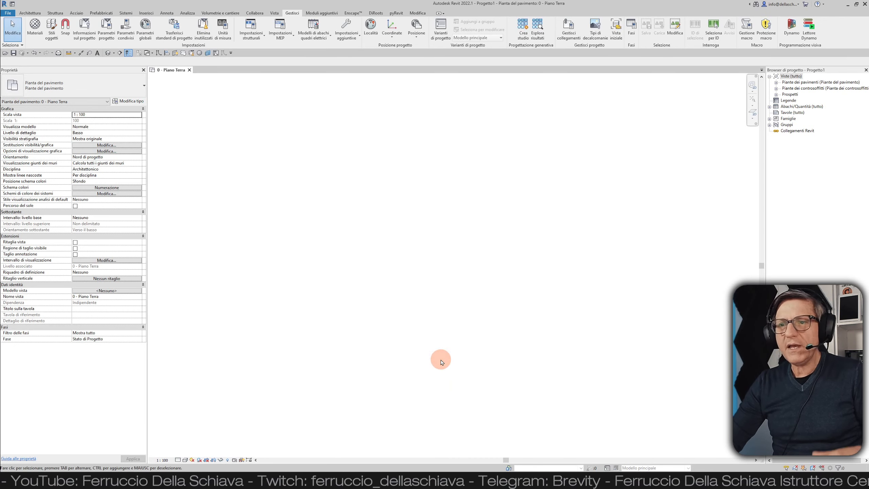
Step: Try a horizontal architectural wall 1 m long in the ground floor plan to test the distance snap increment
right_click(330, 255)
mouse_move(349, 281)
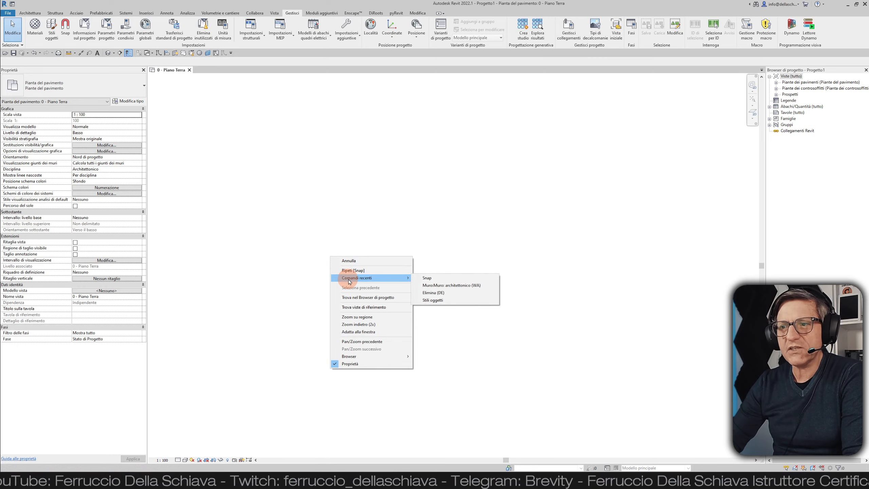
click(429, 286)
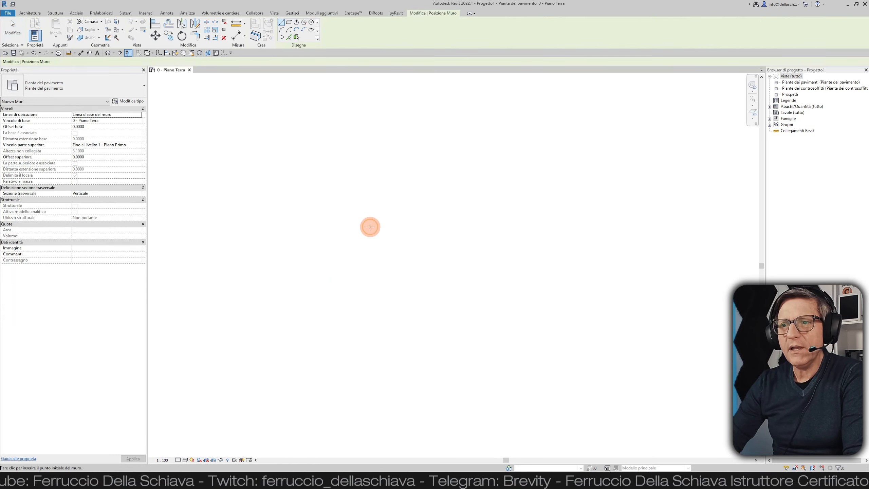
click(354, 223)
scroll(367, 235, up, 4)
scroll(257, 344, down, 3)
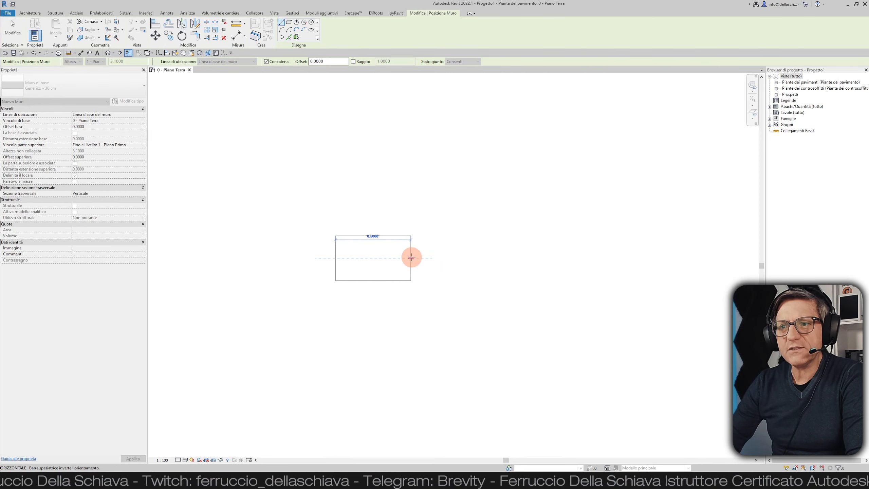
scroll(413, 258, up, 2)
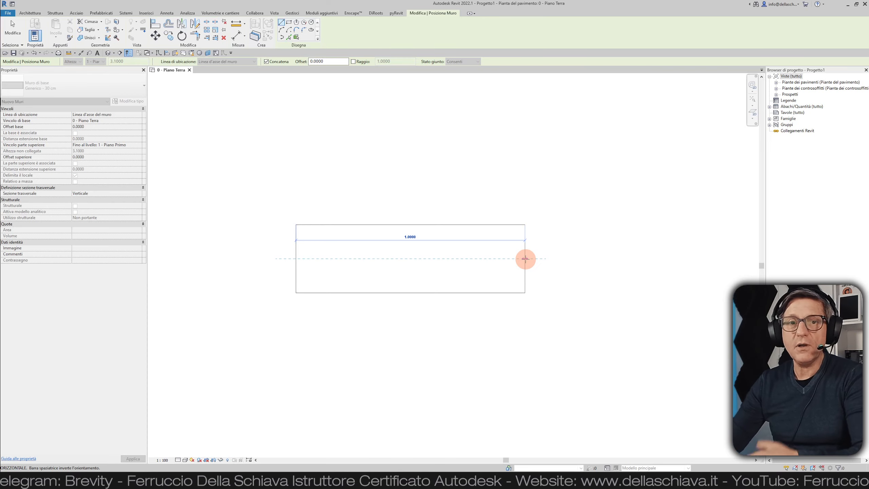
click(525, 258)
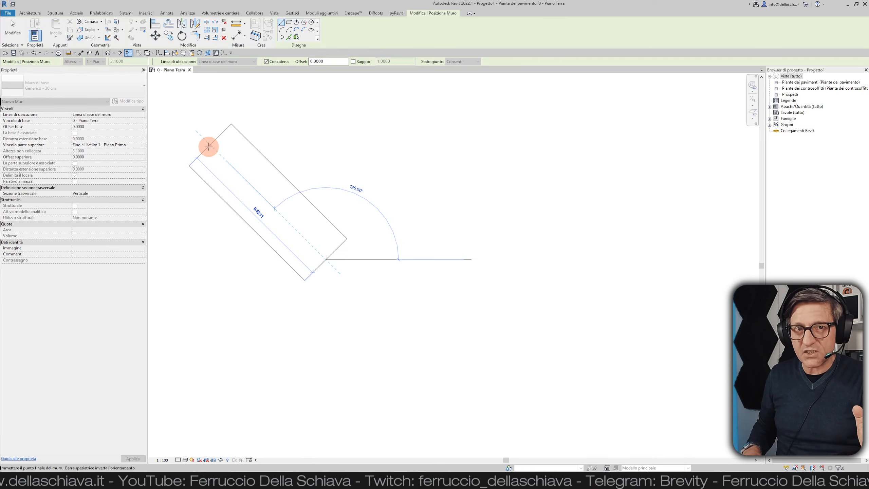
Step: Draw two parallel vertical walls, a shorter one and a longer one to its right, with their upper ends aligned
scroll(356, 243, down, 2)
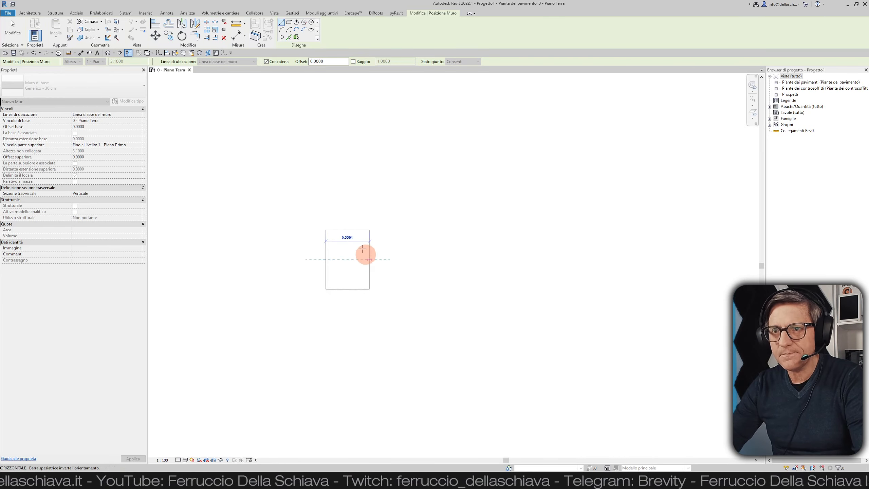
click(336, 166)
key(Escape)
click(432, 389)
click(432, 241)
drag(432, 240, 432, 222)
key(Escape)
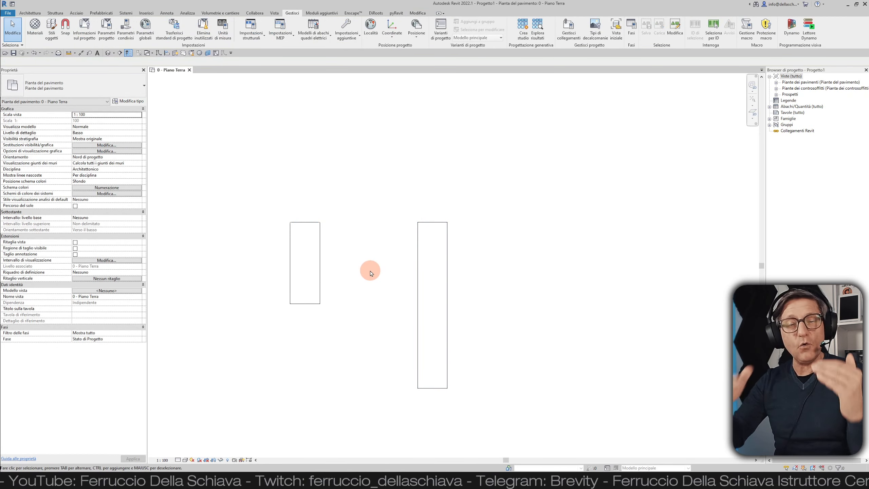
Step: Start an architectural wall and turn off snapping to remote objects in the snap settings
scroll(370, 272, down, 1)
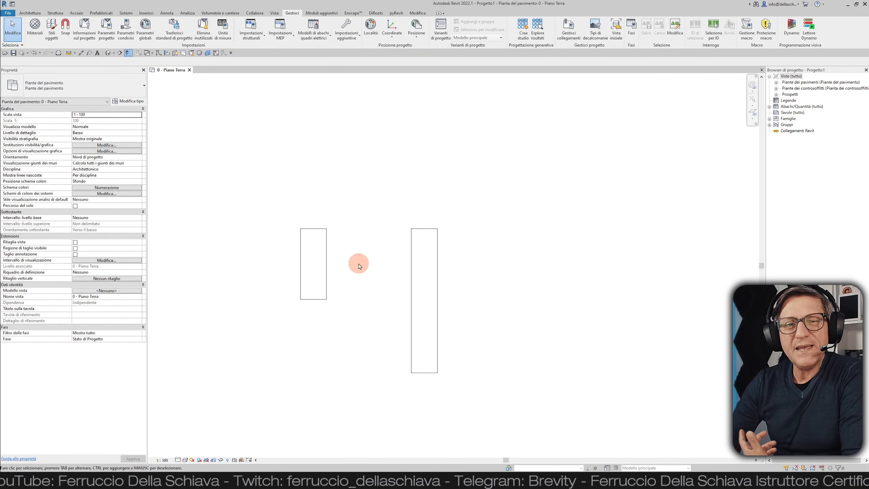
right_click(508, 263)
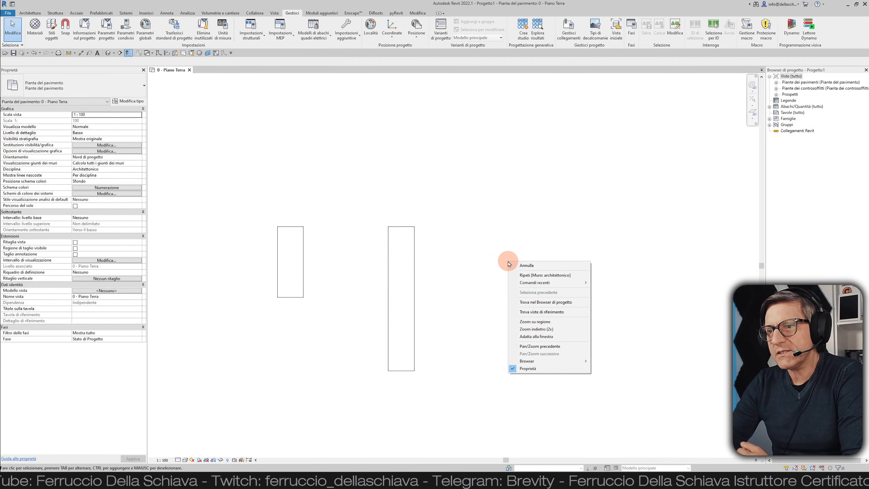
mouse_move(511, 282)
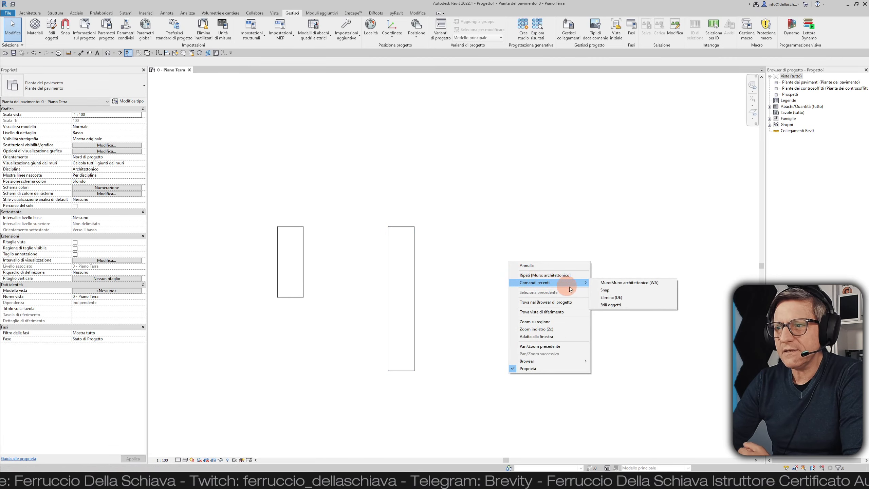
click(614, 283)
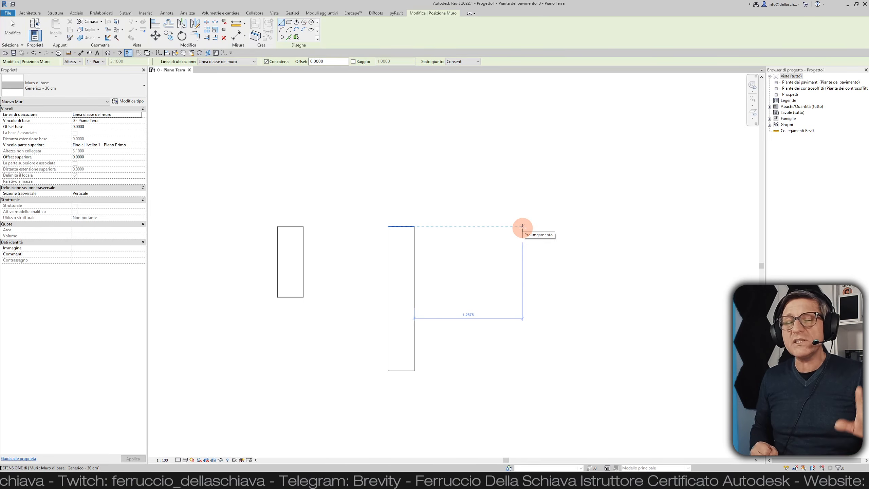
click(293, 13)
click(65, 28)
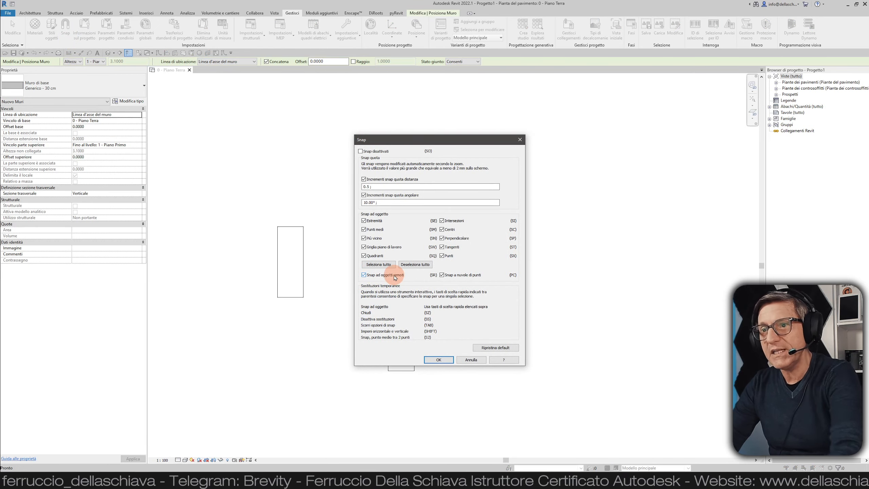
click(439, 360)
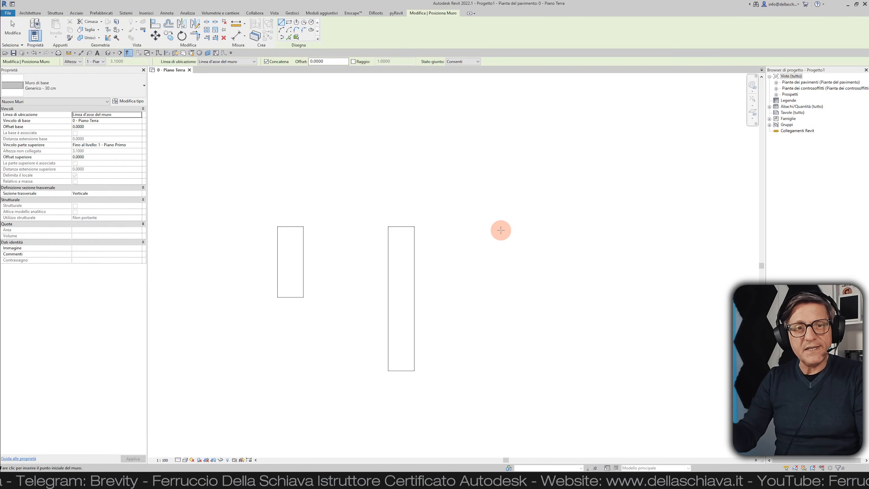
Step: Apply the remote objects snap override and start a wall in line with the longer wall's upper end
right_click(490, 233)
mouse_move(508, 264)
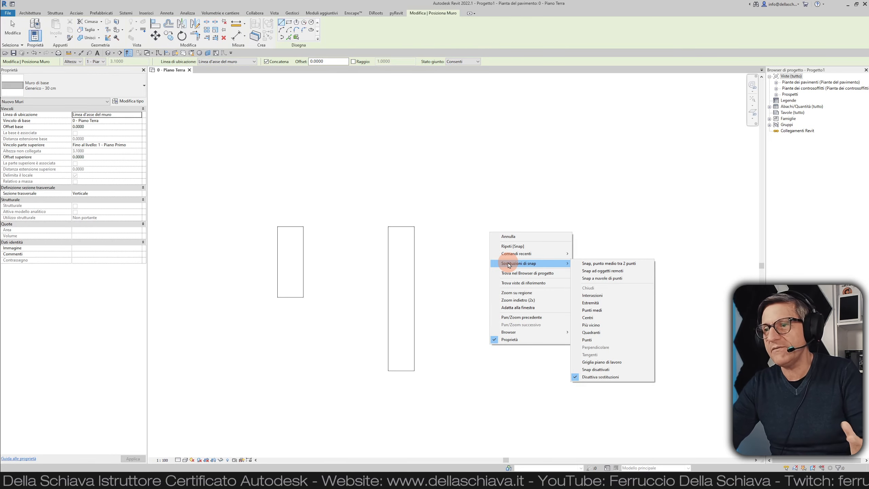
click(595, 270)
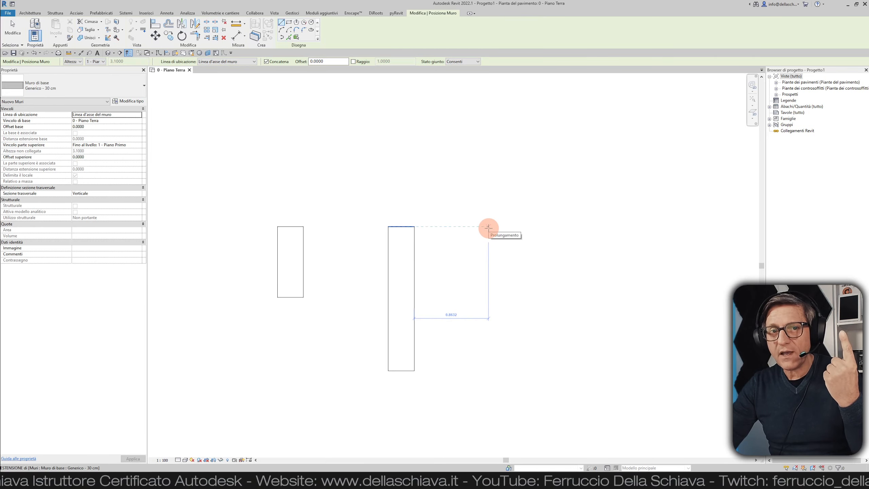
click(488, 227)
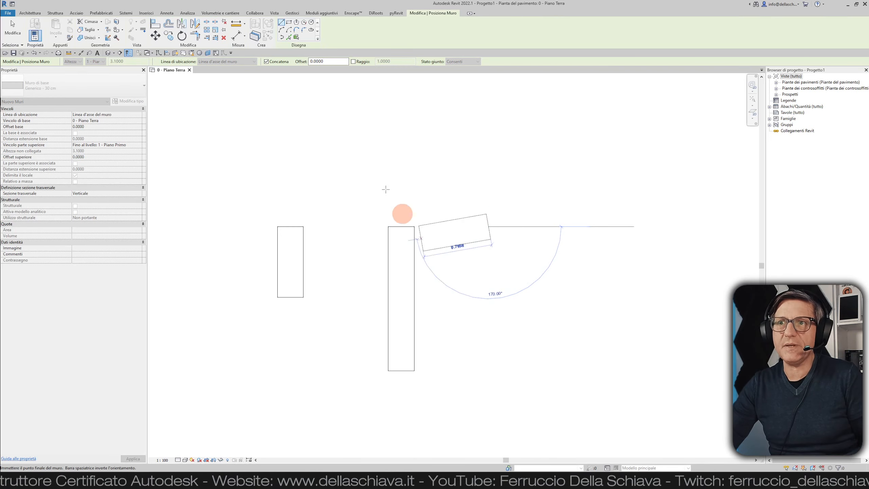
Step: Turn snapping to remote objects back on in the snap settings and abandon the wall in progress
click(292, 14)
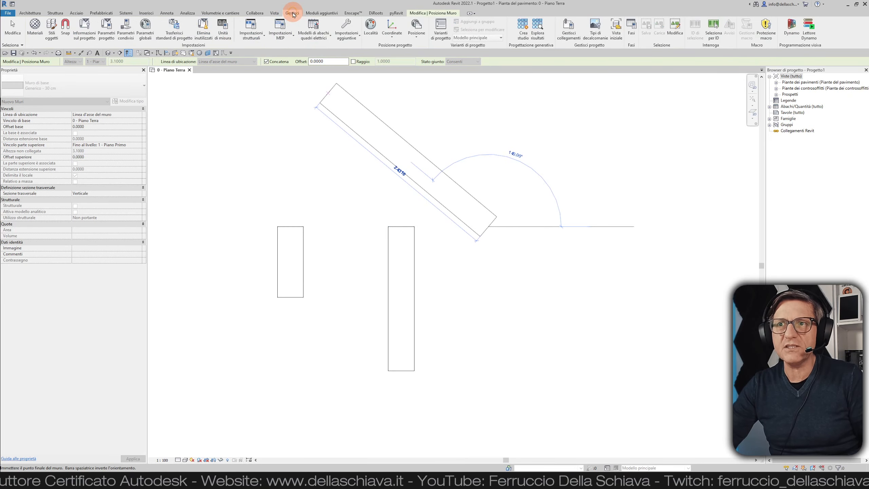
click(66, 27)
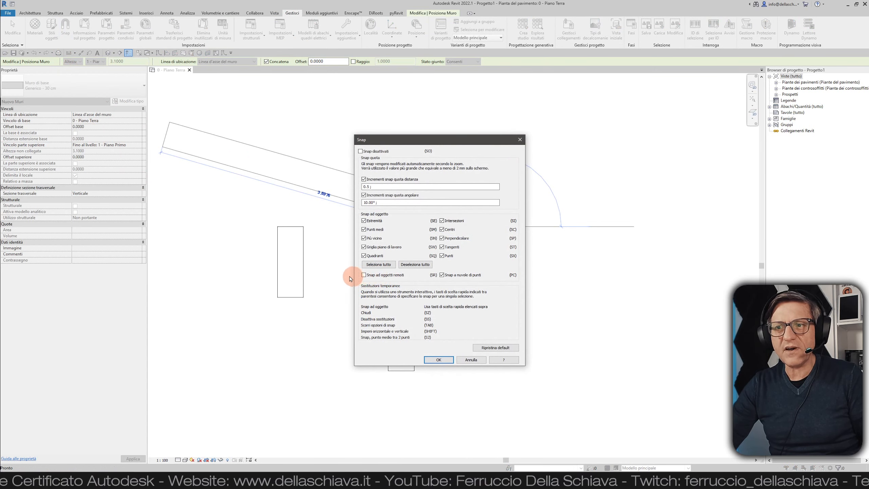
click(440, 359)
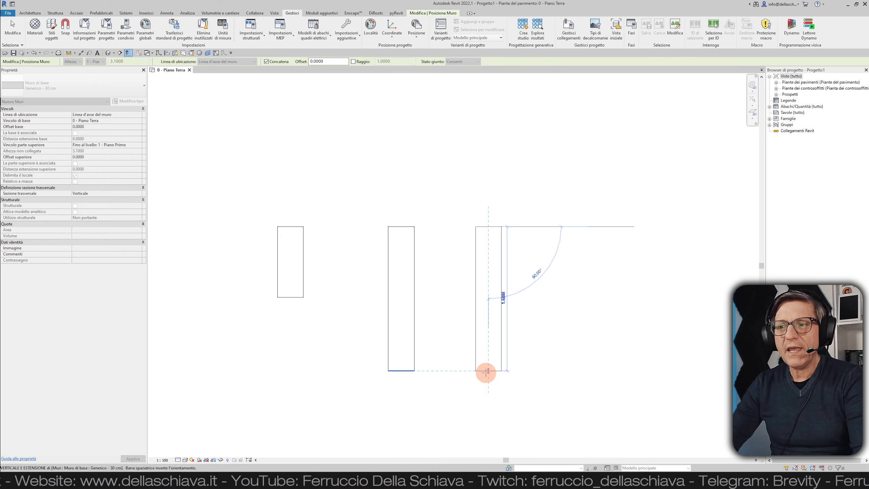
key(Escape)
key(Escape)
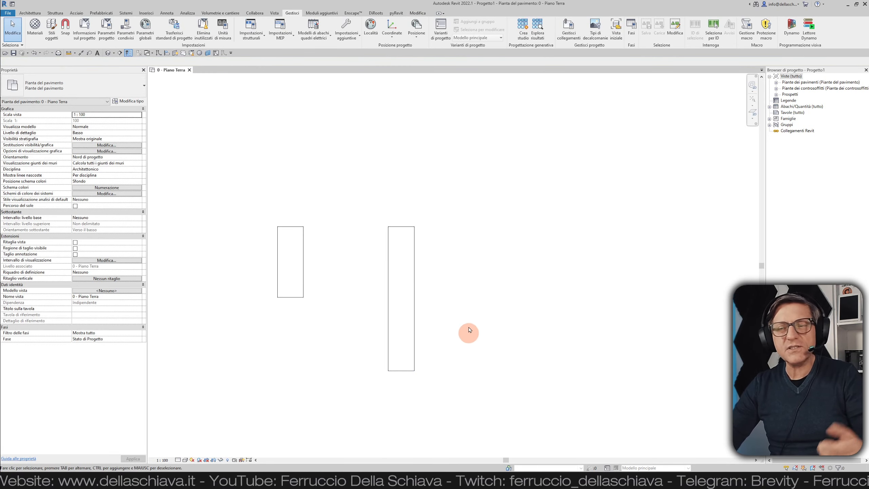
Step: Draw a vertical architectural wall downward from the midpoint between the facing upper corners of the two walls, using the midpoint between 2 points snap override
right_click(470, 308)
click(483, 327)
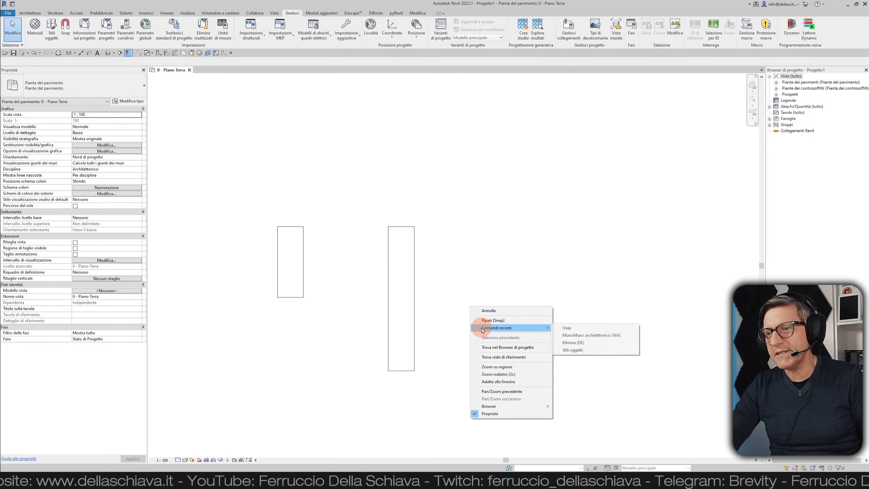
click(564, 335)
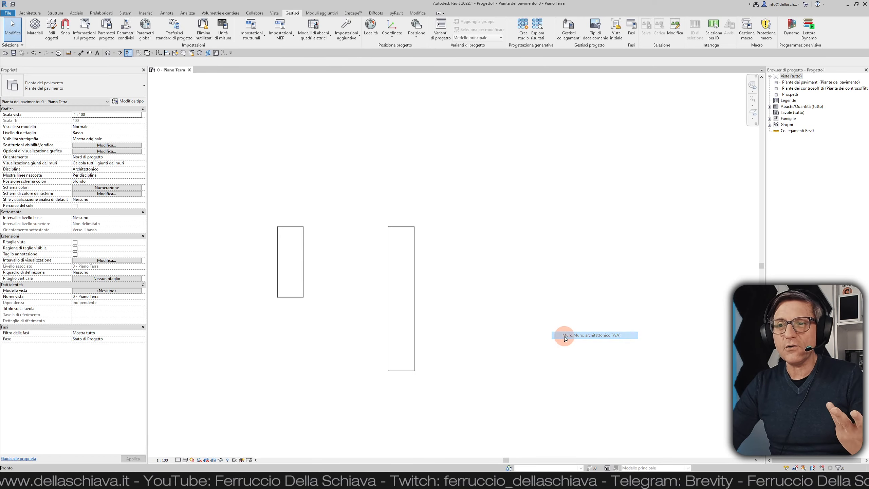
scroll(297, 241, up, 2)
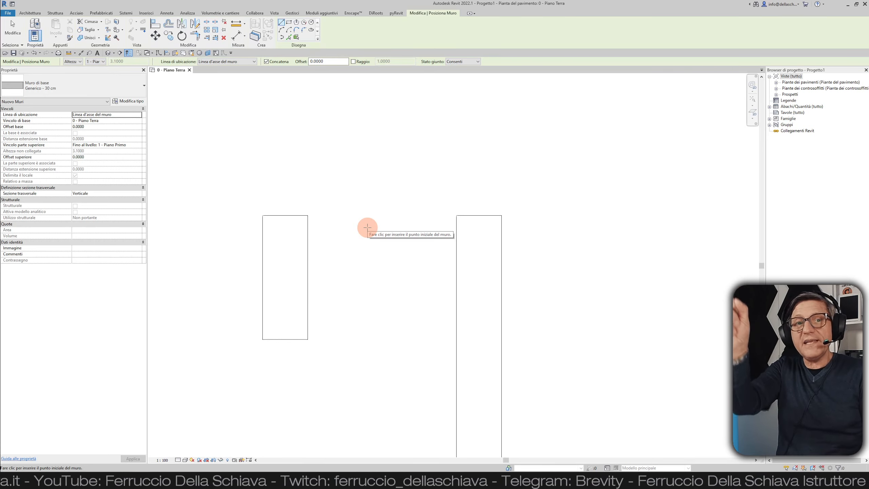
right_click(367, 228)
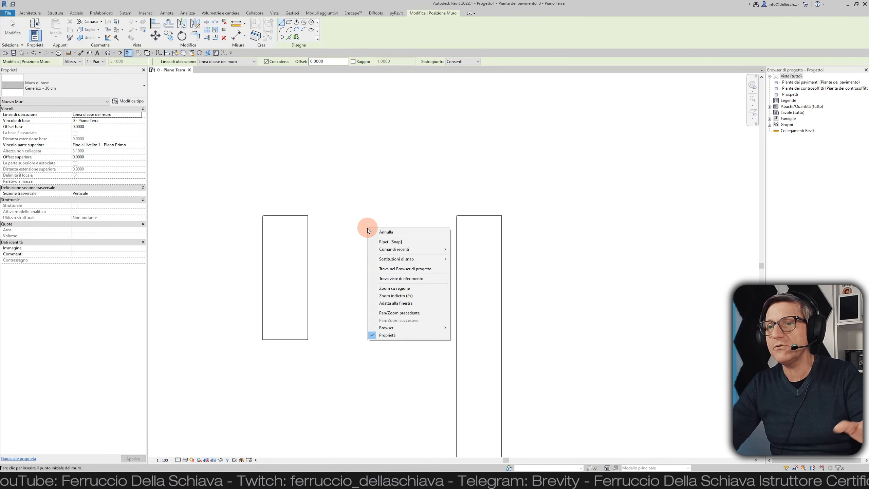
click(396, 261)
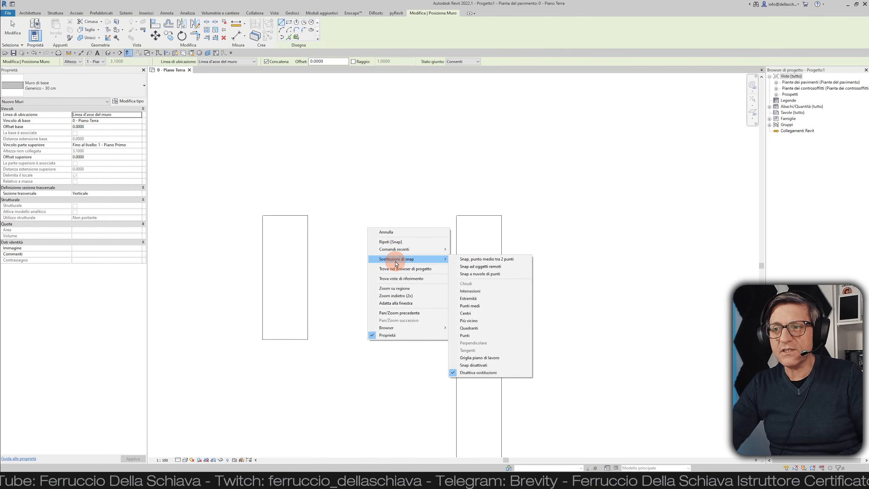
click(466, 260)
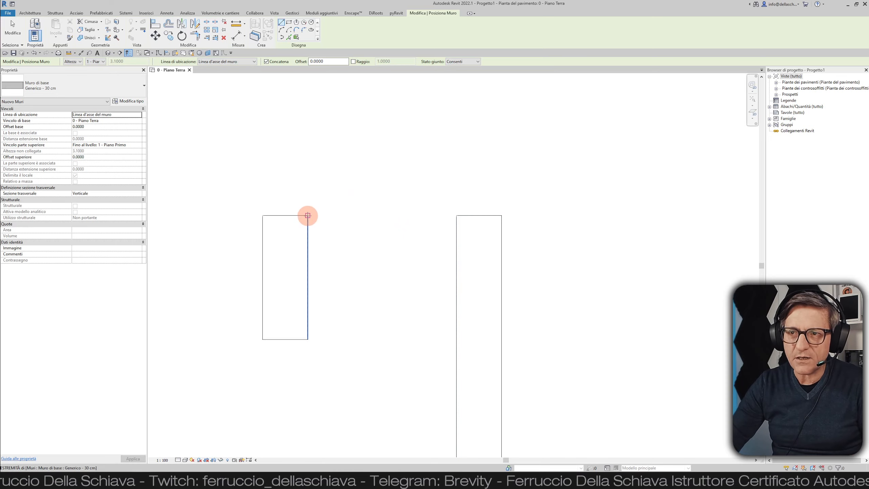
click(308, 215)
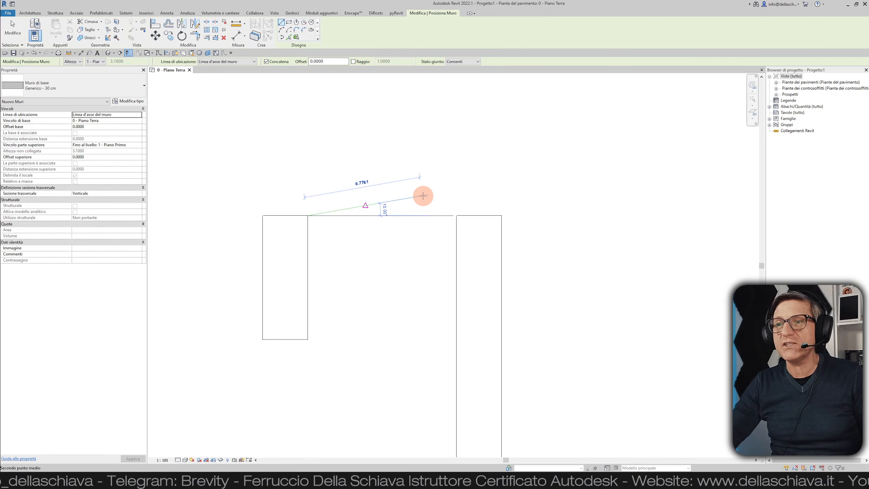
click(459, 215)
click(382, 432)
key(Escape)
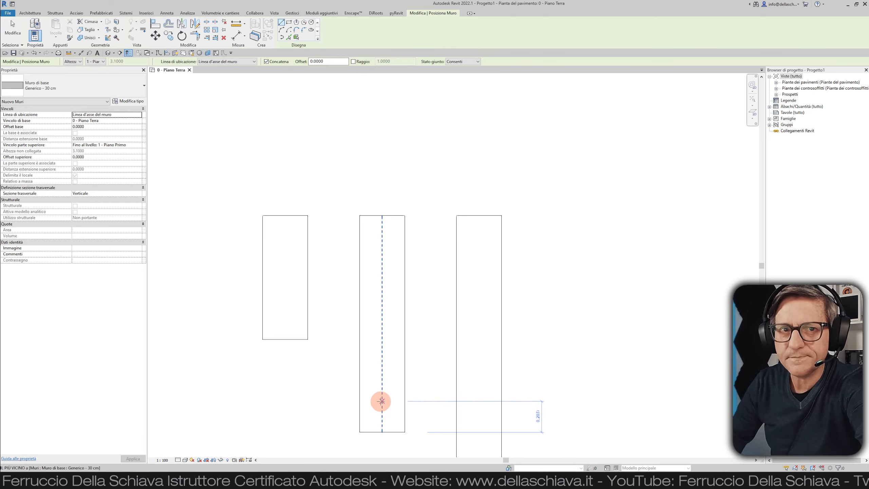